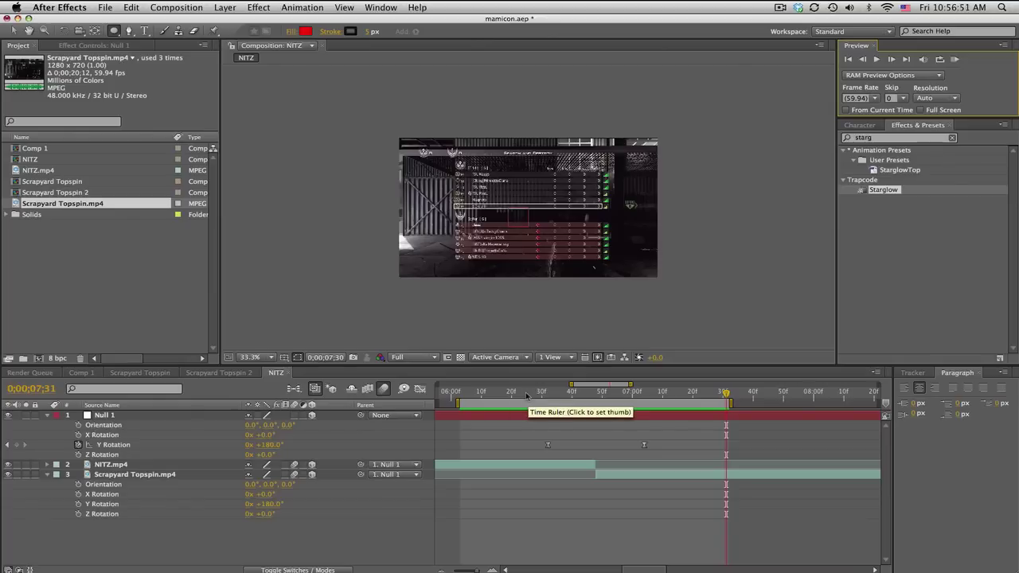
# Step: Set the viewer magnification to Fit up to 100% and RAM-preview the NITZ flip transition
pyautogui.click(254, 356)
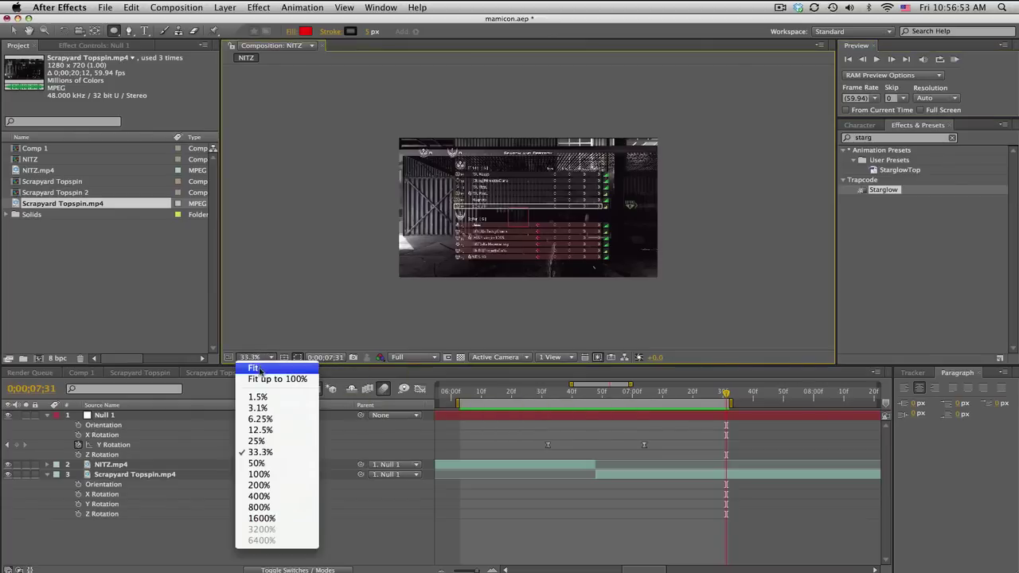
pyautogui.click(263, 375)
pyautogui.click(955, 59)
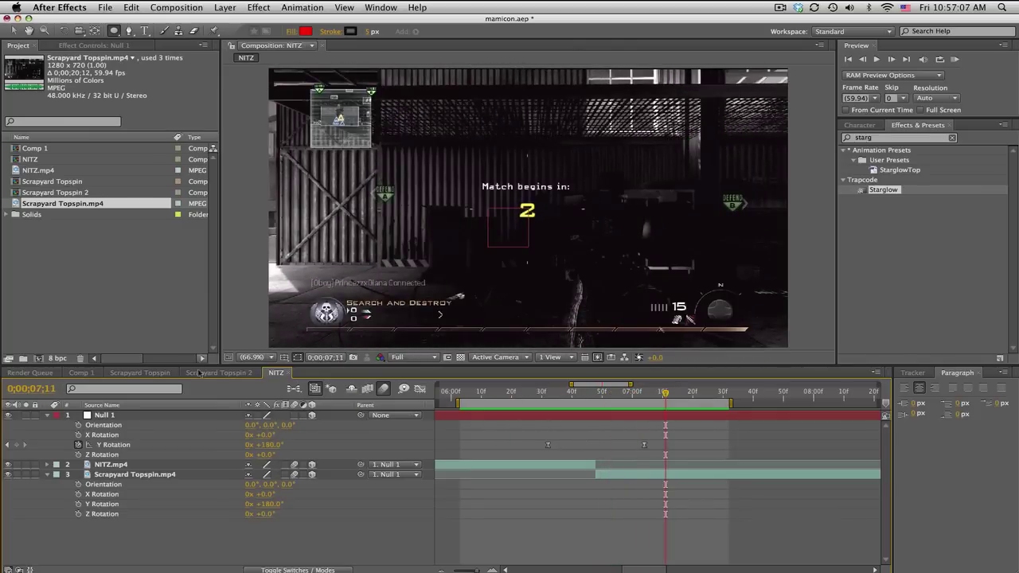
# Step: Build NITZ 2 from NITZ.mp4 trimmed to end near 7s, adding Scrapyard Topspin.mp4 starting near 6s
pyautogui.moveTo(30, 169); pyautogui.dragTo(43, 358)
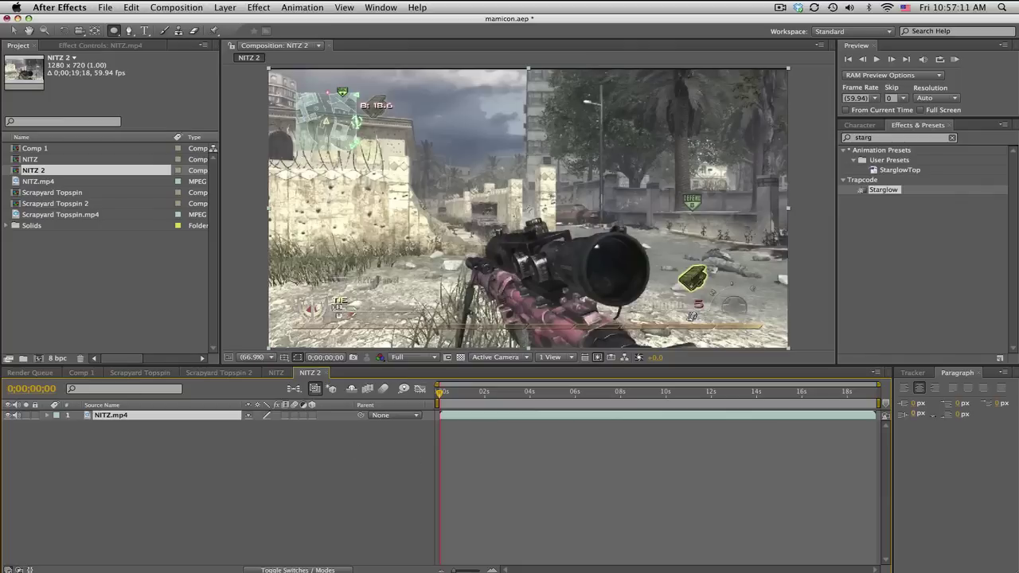
pyautogui.moveTo(885, 417); pyautogui.dragTo(605, 415)
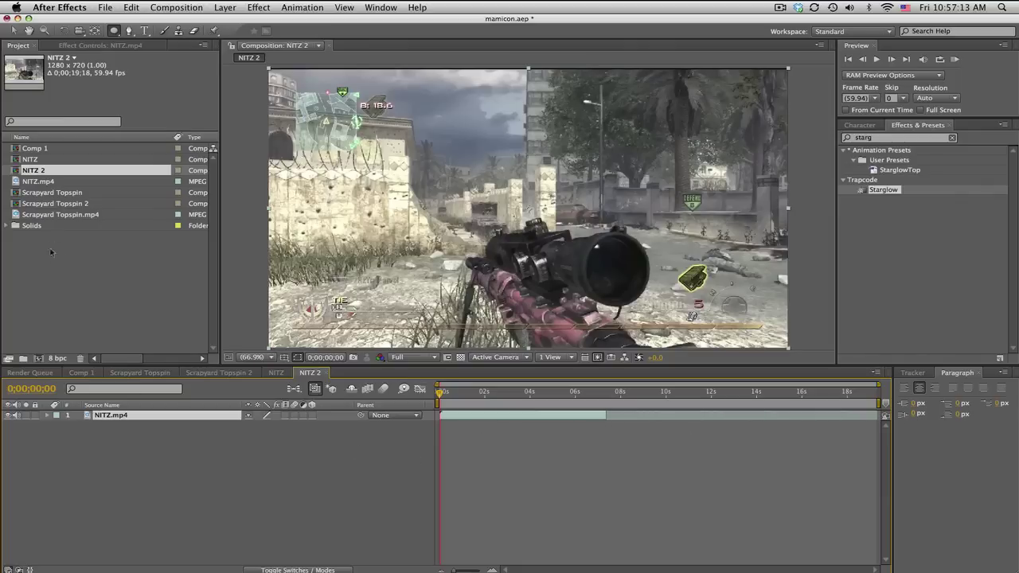
pyautogui.moveTo(58, 216); pyautogui.dragTo(578, 424)
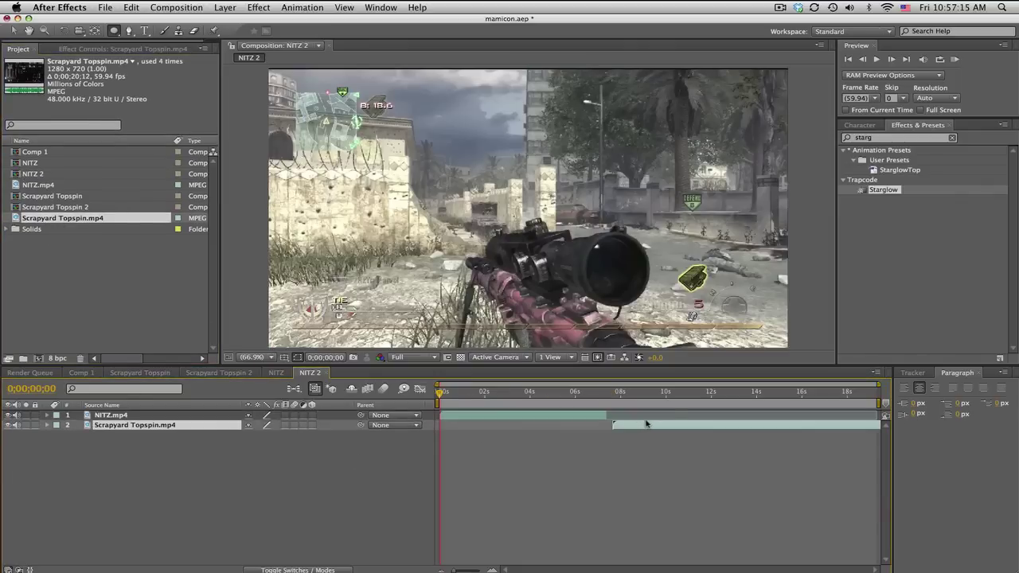
pyautogui.click(575, 392)
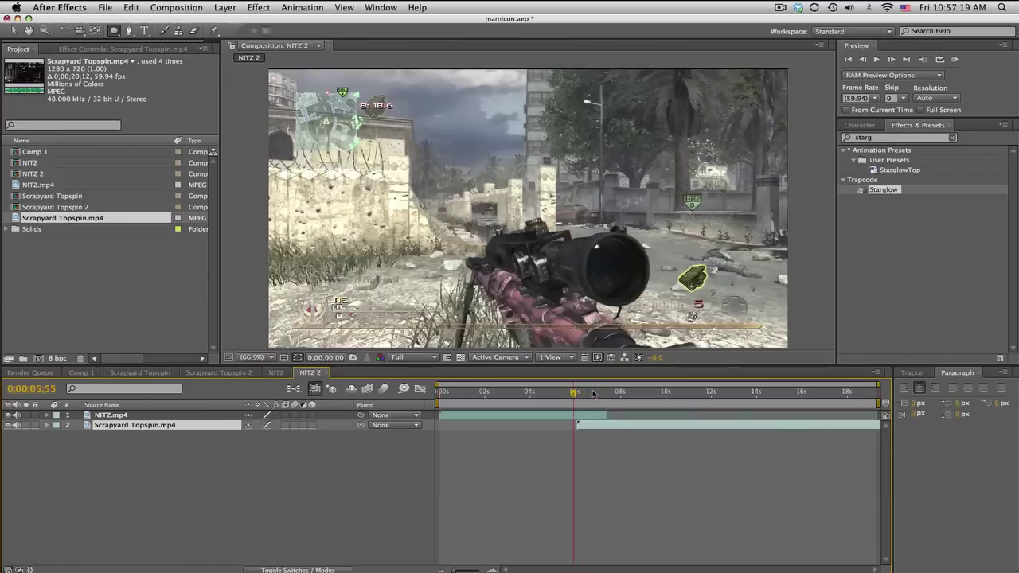
pyautogui.moveTo(594, 394); pyautogui.dragTo(601, 393)
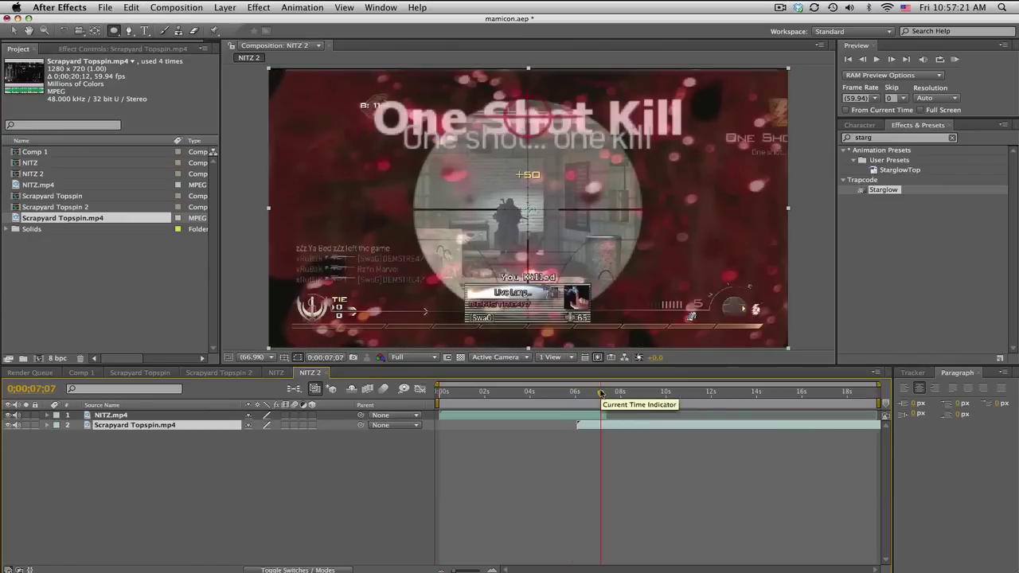
# Step: Add a new null object, Null 2, and make it a 3D layer
pyautogui.click(219, 6)
pyautogui.moveTo(224, 22)
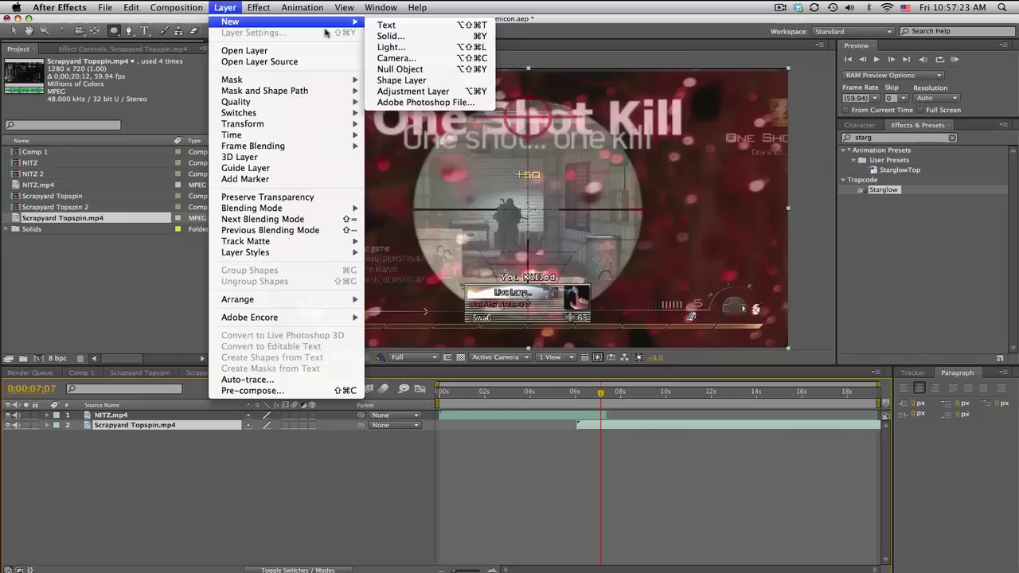
pyautogui.click(413, 76)
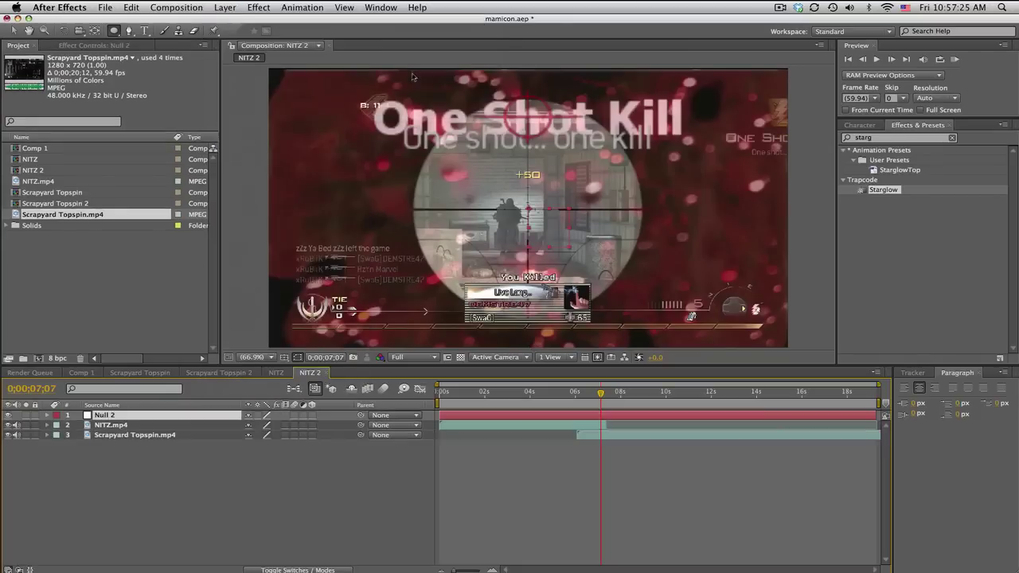
pyautogui.click(312, 416)
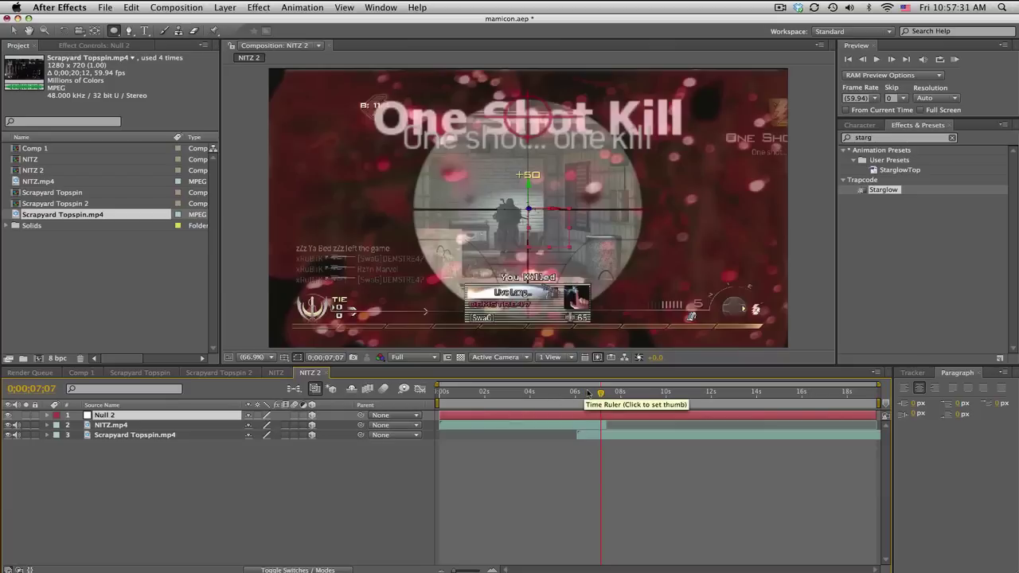
# Step: Parent NITZ.mp4 and Scrapyard Topspin.mp4 to Null 2
pyautogui.press('=')
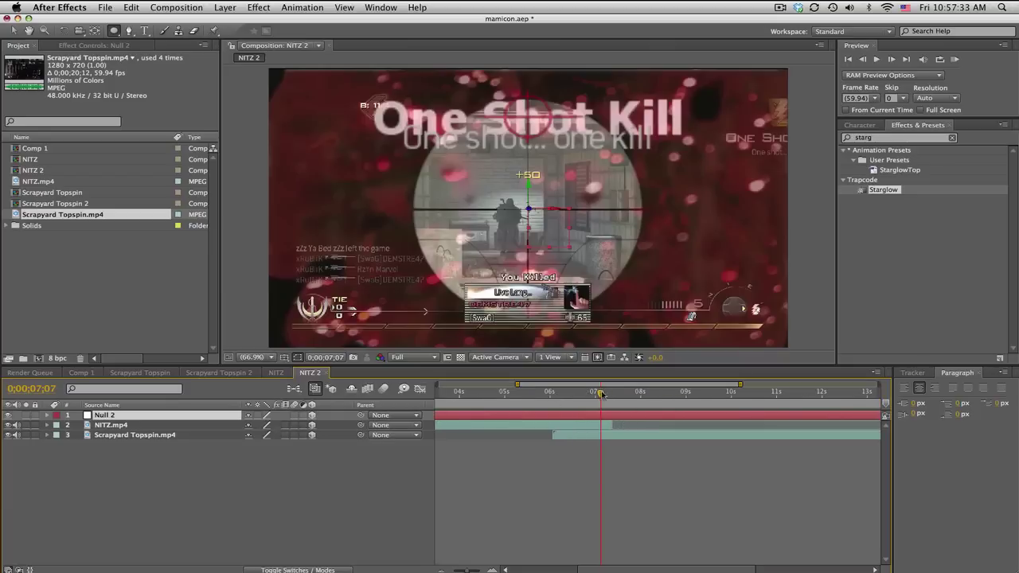
pyautogui.moveTo(602, 395); pyautogui.dragTo(606, 395)
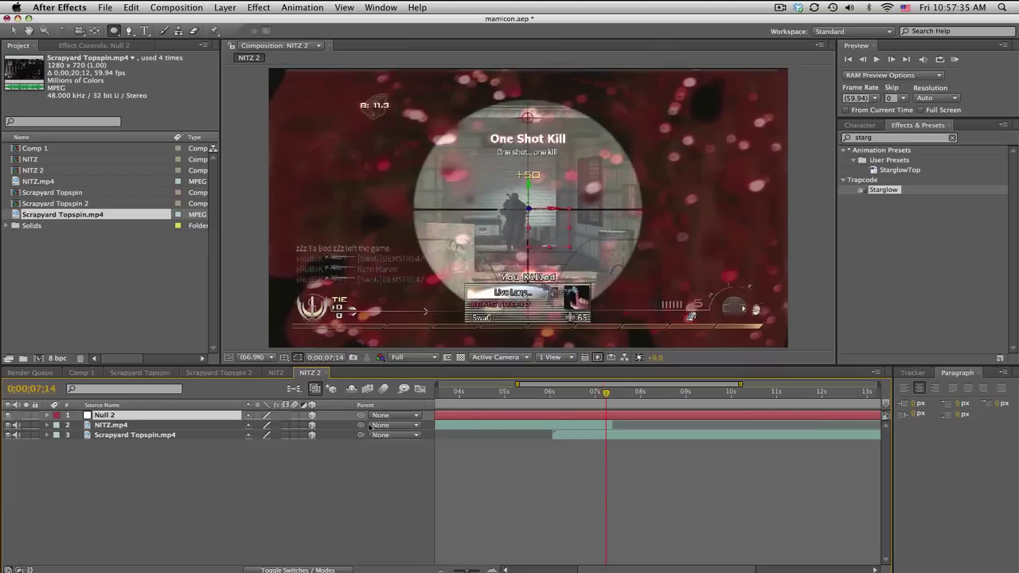
pyautogui.moveTo(361, 426); pyautogui.dragTo(111, 415)
pyautogui.moveTo(347, 438); pyautogui.dragTo(199, 421)
pyautogui.moveTo(607, 398); pyautogui.dragTo(588, 395)
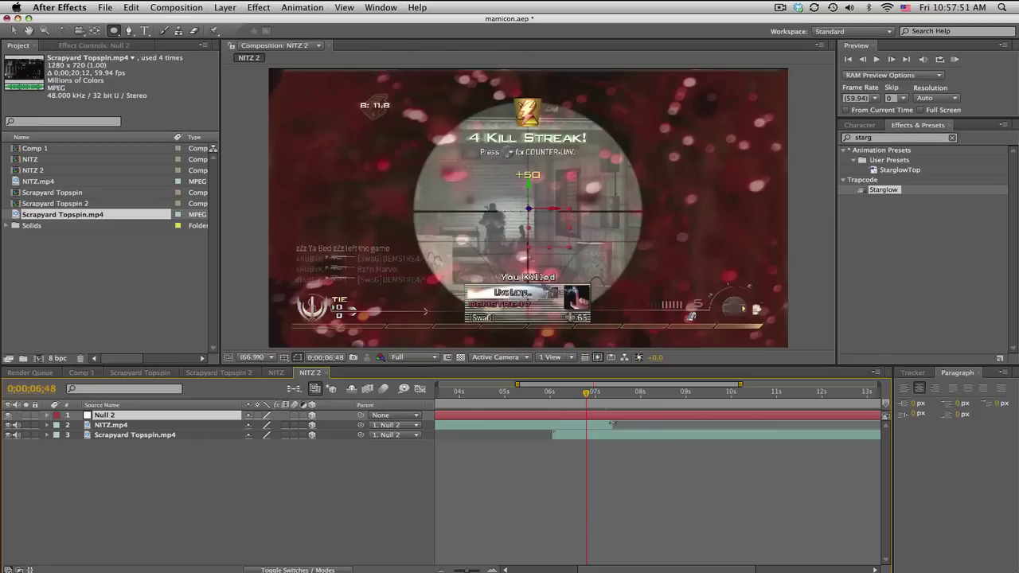
# Step: Trim Scrapyard Topspin.mp4's start later and set a 0° Y Rotation keyframe on Null 2 at 0;00;06;48
pyautogui.press('=')
pyautogui.moveTo(517, 435); pyautogui.dragTo(631, 438)
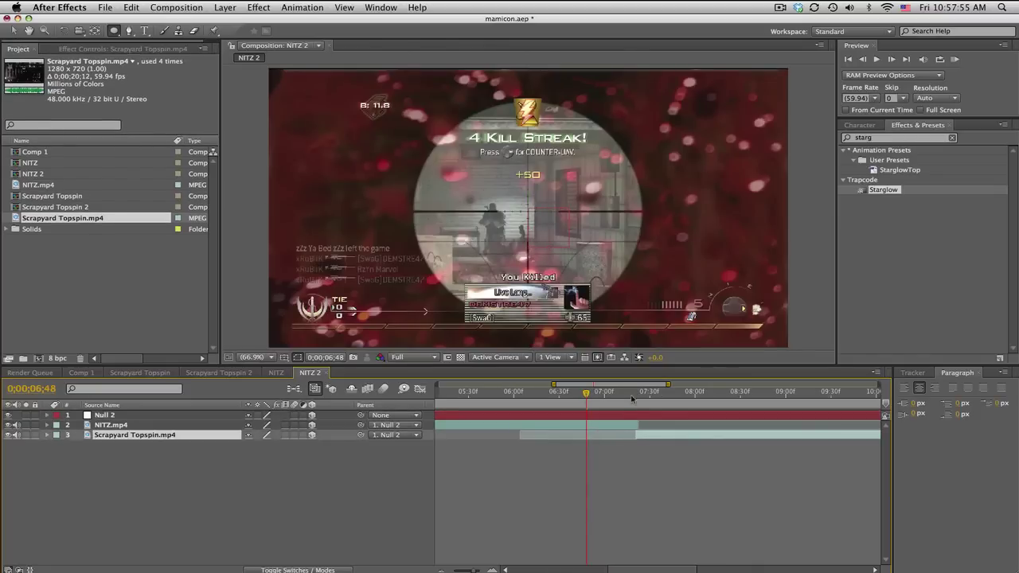
pyautogui.click(183, 416)
pyautogui.press('r')
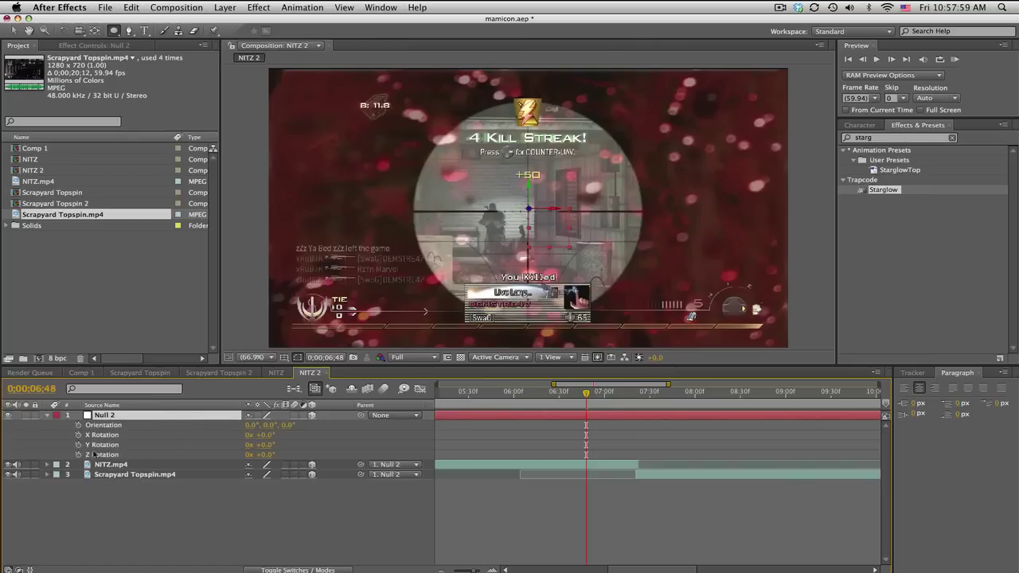
pyautogui.click(78, 445)
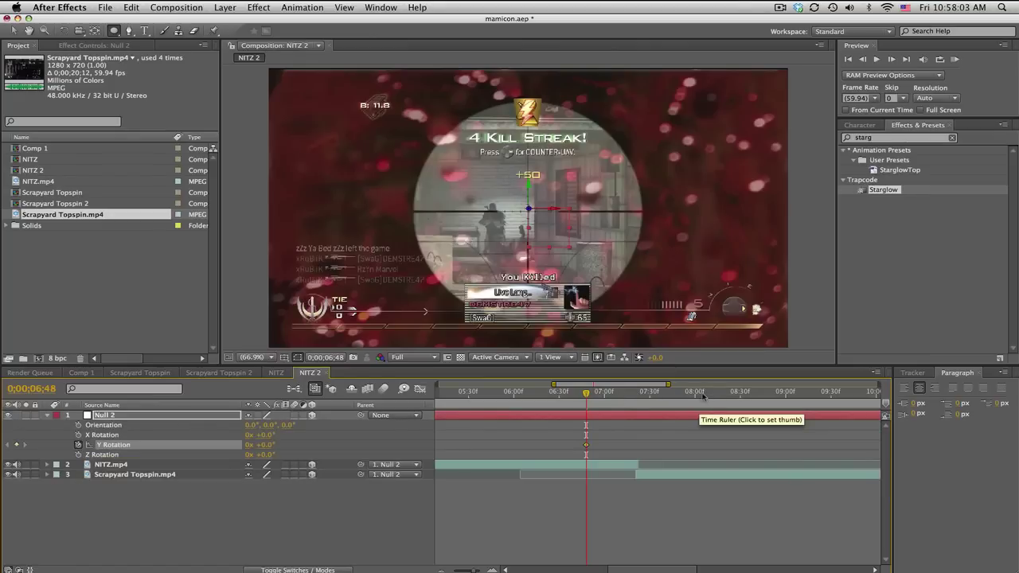
# Step: Keyframe Null 2's Y Rotation to 180° at 0;00;08;01 and scrub through the flip
pyautogui.moveTo(702, 394); pyautogui.dragTo(697, 395)
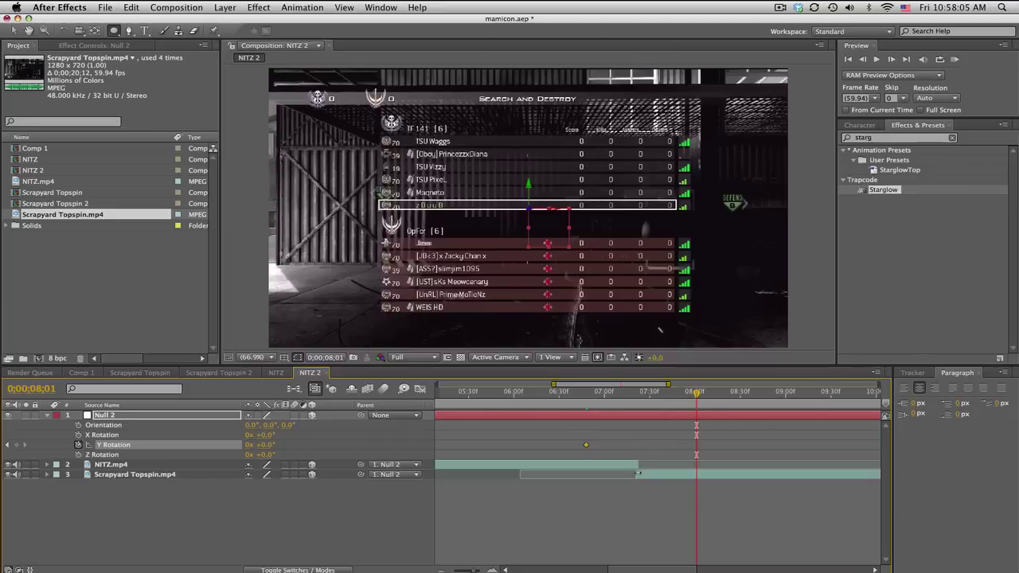
pyautogui.click(265, 445)
pyautogui.press('Return')
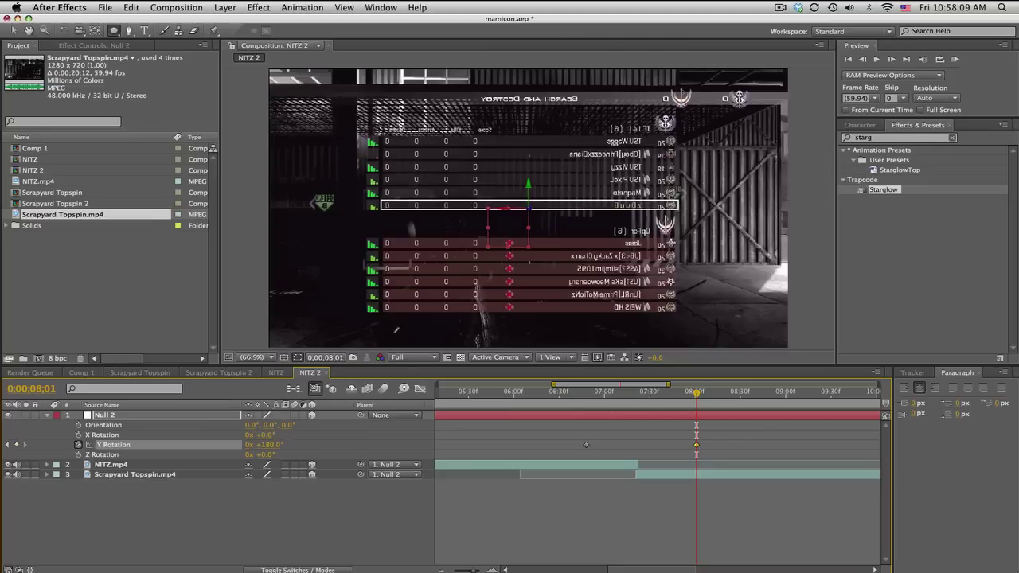
pyautogui.click(533, 498)
pyautogui.moveTo(590, 393); pyautogui.dragTo(684, 393)
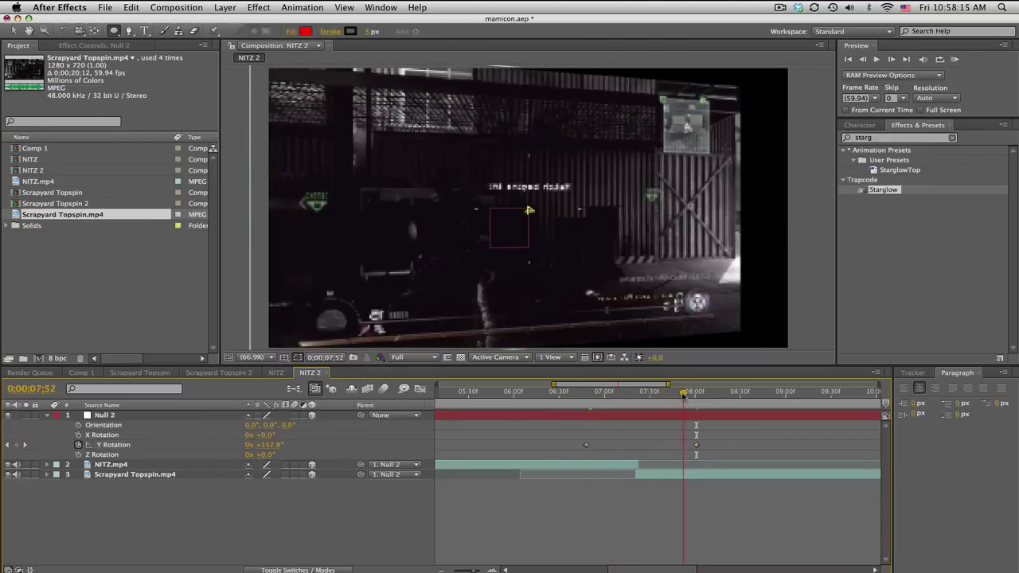
# Step: Set Scrapyard Topspin.mp4's own Y Rotation to 180°
pyautogui.click(129, 476)
pyautogui.press('r')
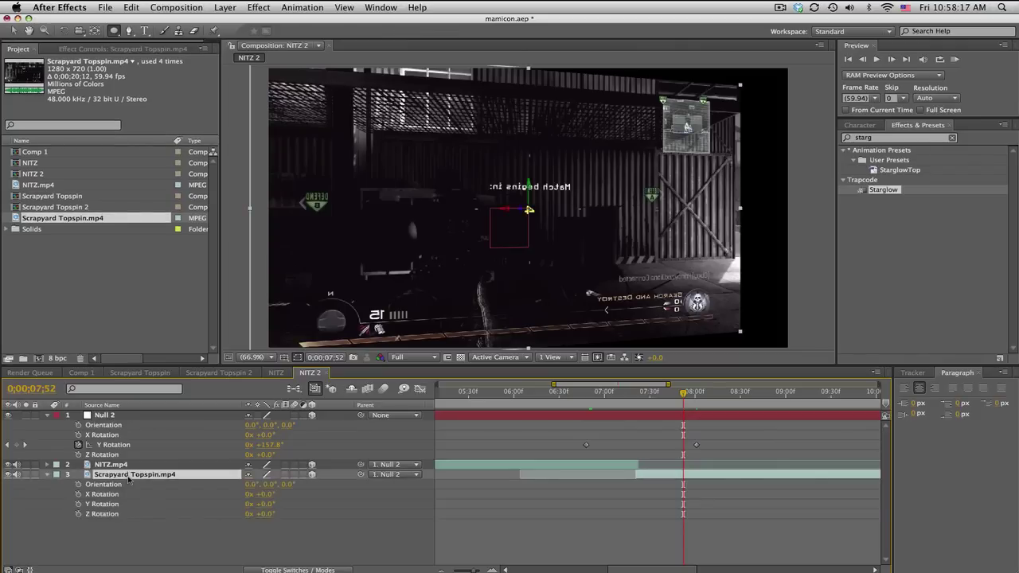
pyautogui.click(263, 504)
pyautogui.write('180')
pyautogui.press('Return')
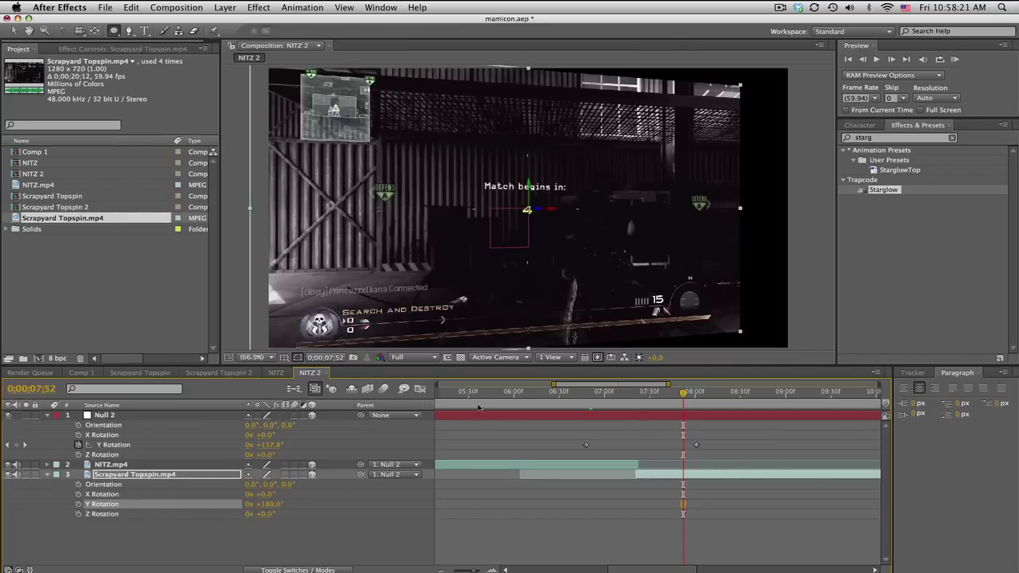
# Step: Scrub the flip from 0;00;06;47 to check it, then select Null 2's rotation keyframes
pyautogui.click(582, 394)
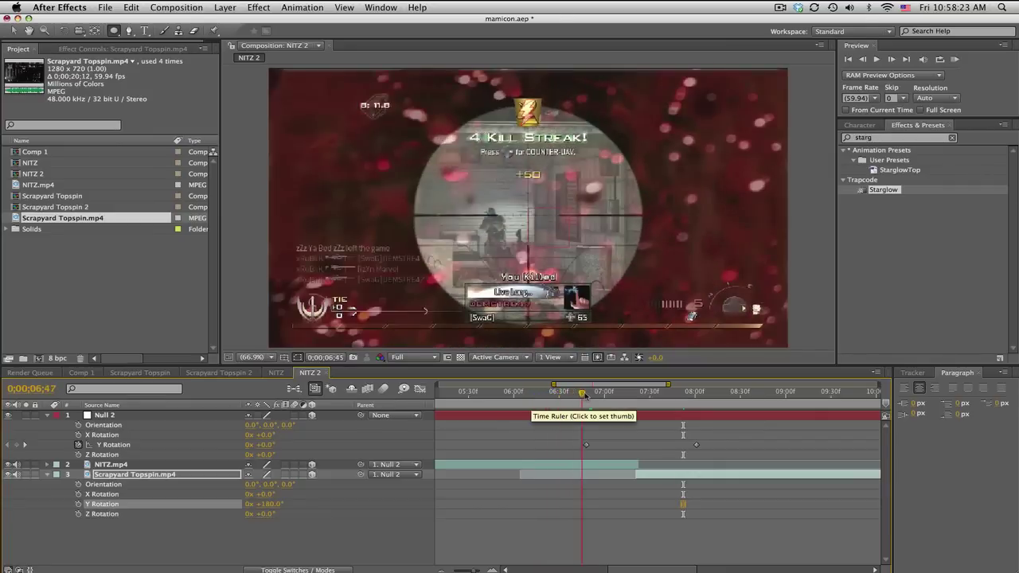
pyautogui.moveTo(585, 395); pyautogui.dragTo(711, 403)
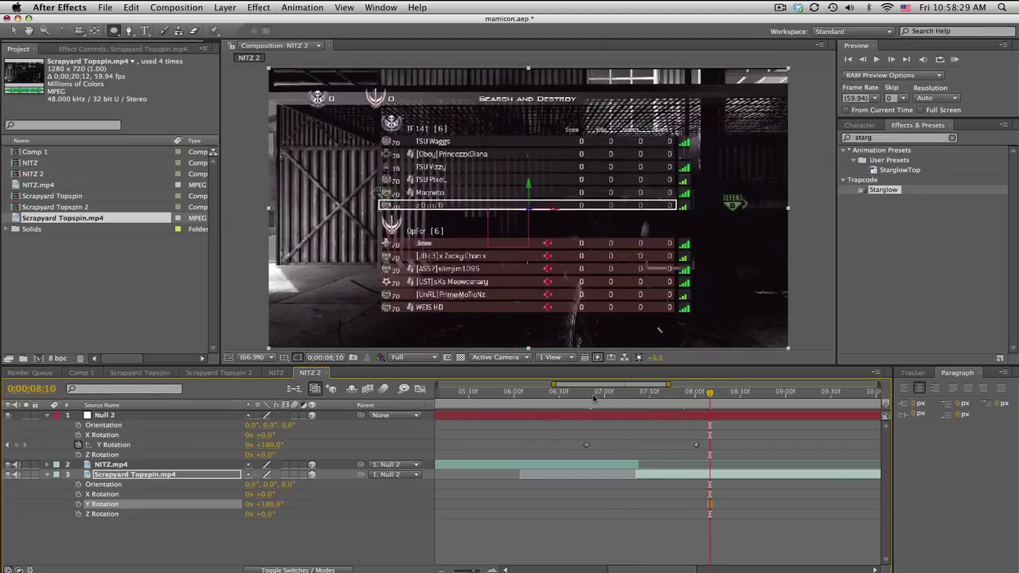
pyautogui.moveTo(594, 398); pyautogui.dragTo(656, 400)
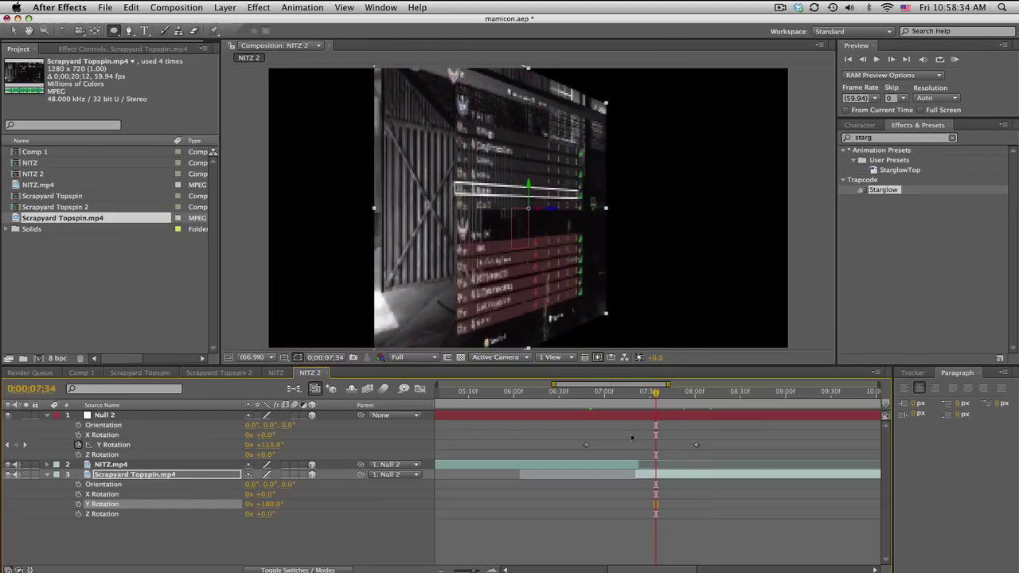
pyautogui.moveTo(720, 420); pyautogui.dragTo(584, 446)
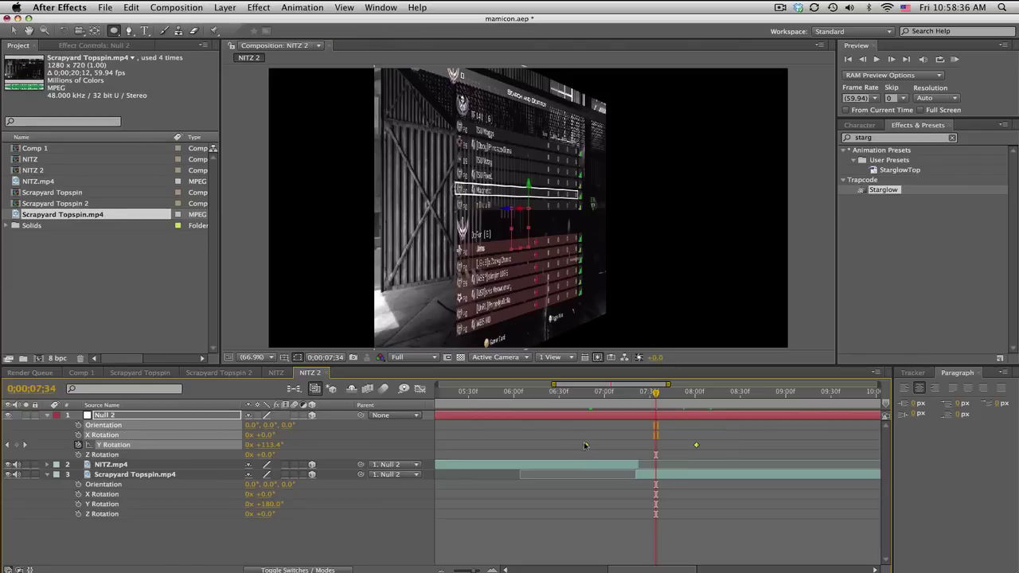
# Step: Apply Easy Ease to Null 2's rotation keyframes and check the eased motion mid-flip
pyautogui.rightClick(585, 446)
pyautogui.moveTo(633, 564)
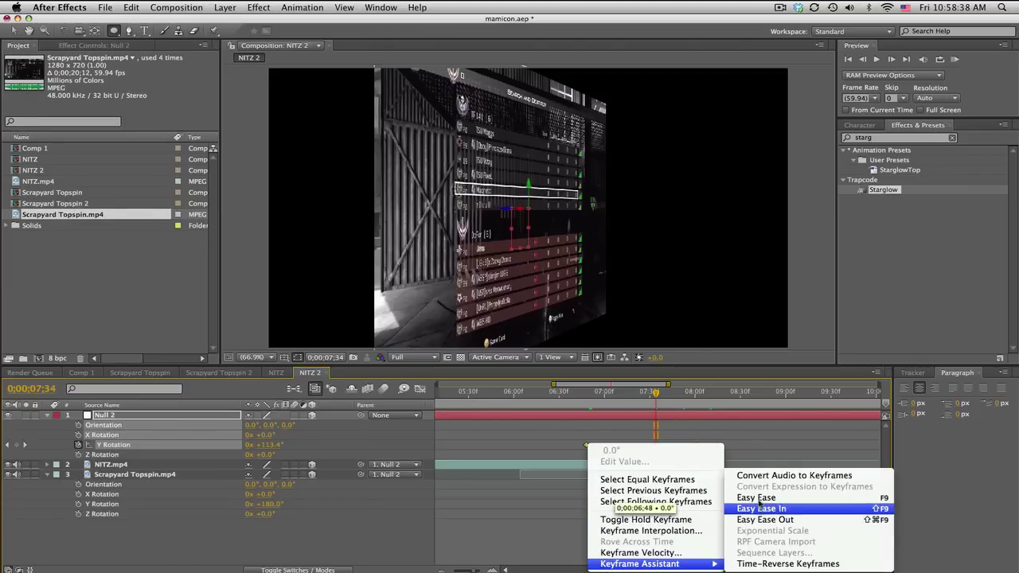
pyautogui.click(756, 498)
pyautogui.click(612, 392)
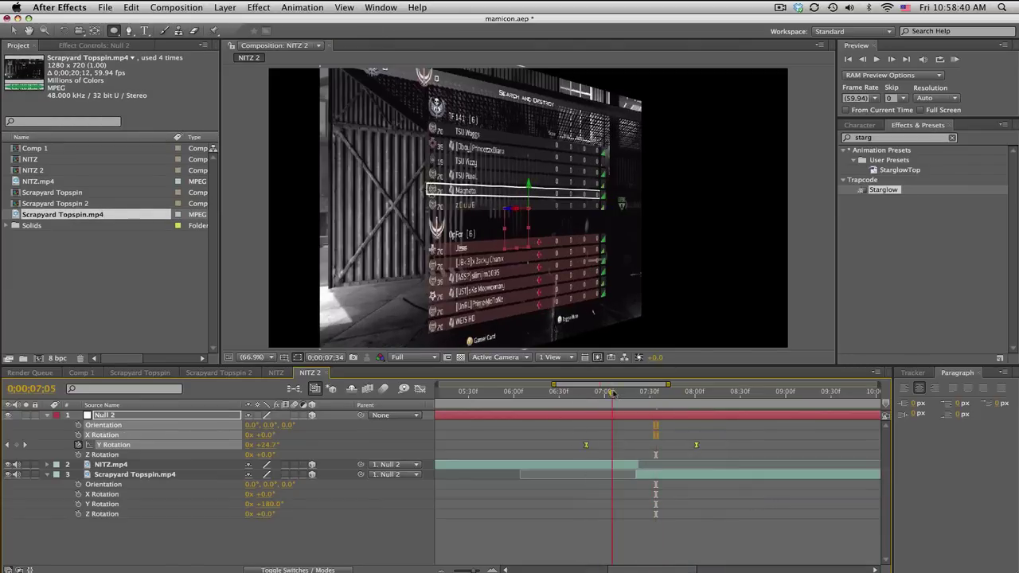
pyautogui.click(664, 393)
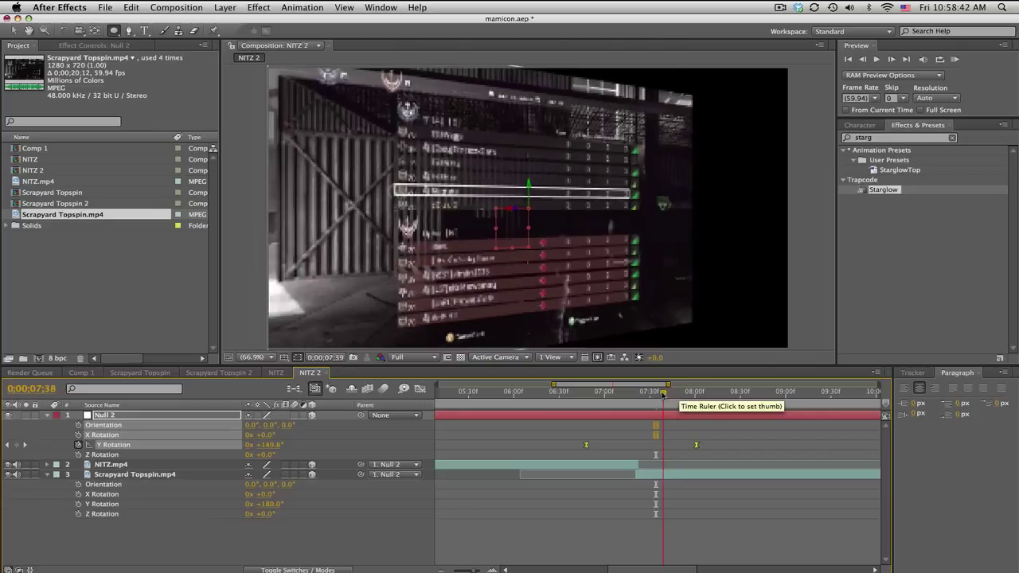
pyautogui.moveTo(663, 393); pyautogui.dragTo(645, 393)
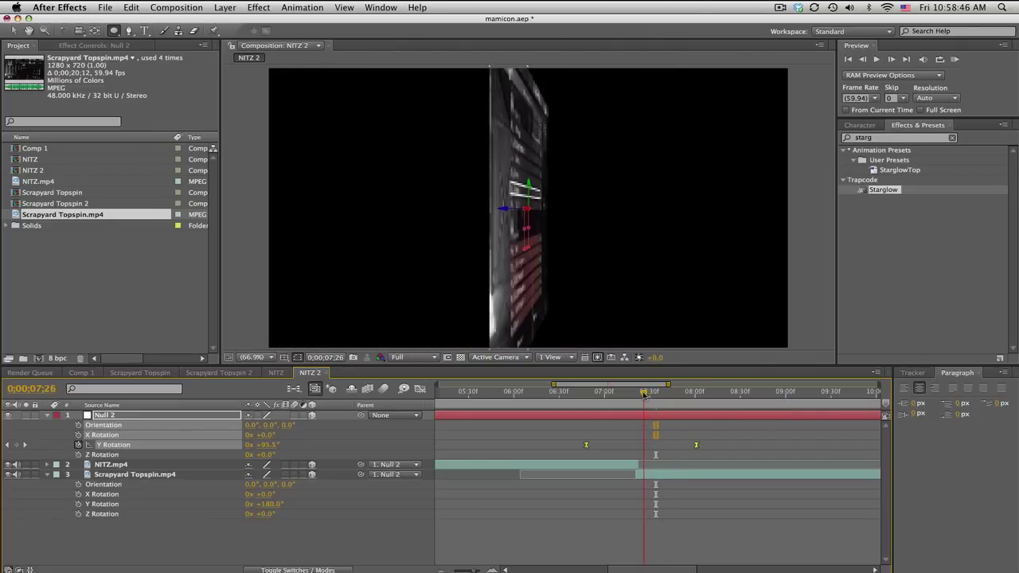
# Step: Step through the flip frame by frame to inspect its edge-on frame
pyautogui.click(642, 393)
pyautogui.click(642, 393)
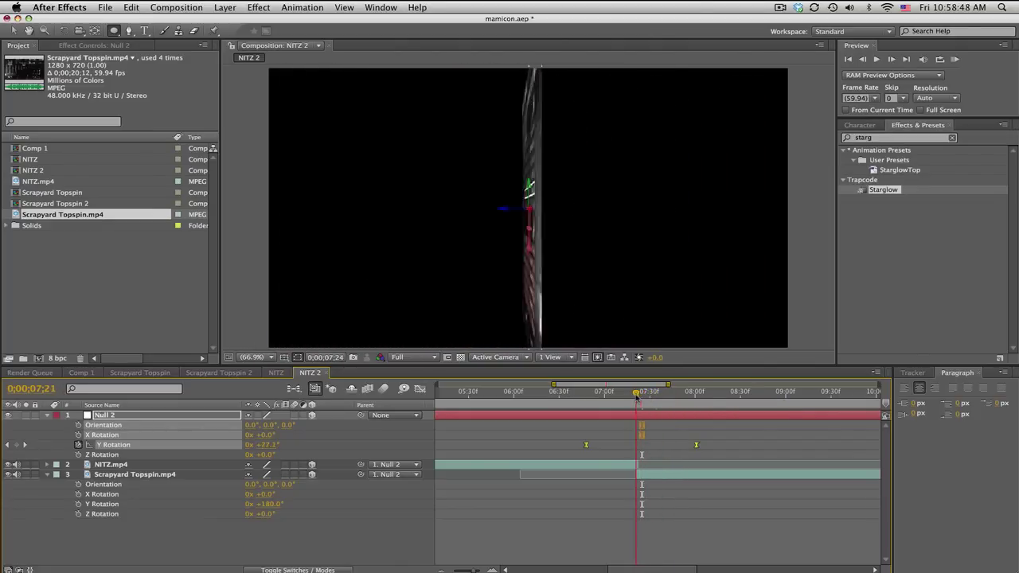
pyautogui.click(642, 393)
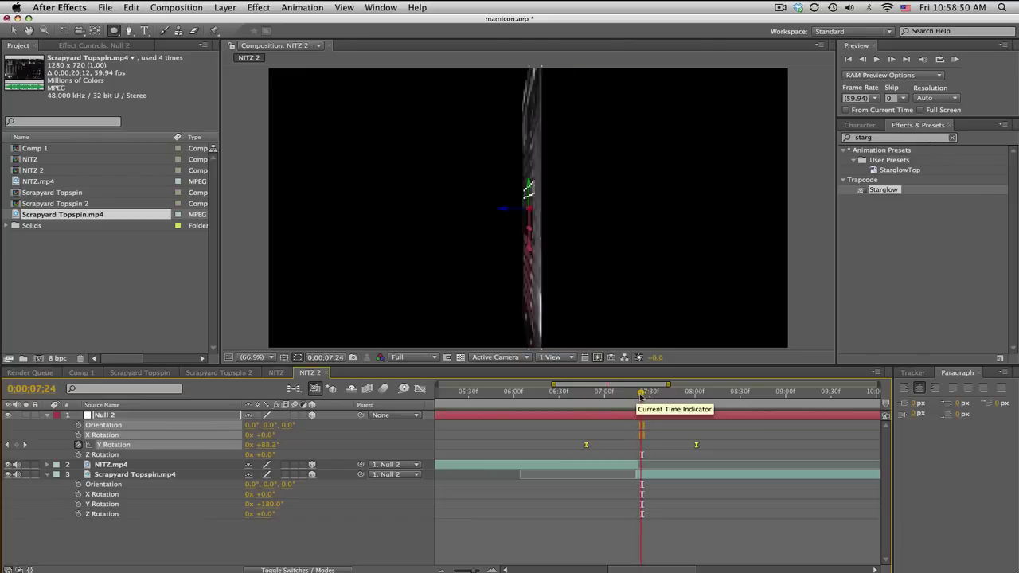
pyautogui.moveTo(642, 393); pyautogui.dragTo(629, 393)
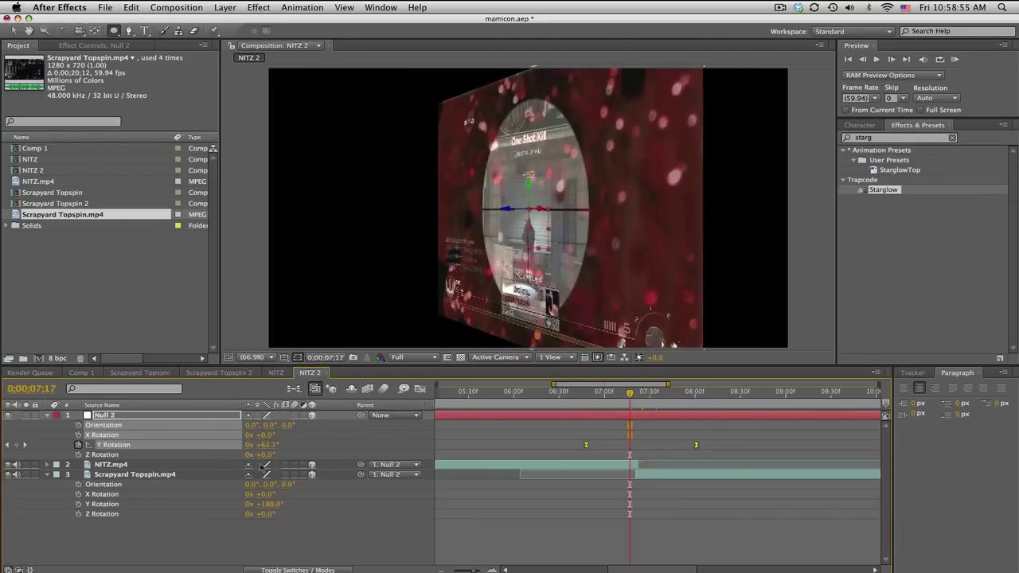
# Step: Enable motion blur on both clips and the composition, then review the blurred flip at 0;00;07;18
pyautogui.moveTo(294, 465); pyautogui.dragTo(294, 475)
pyautogui.click(384, 389)
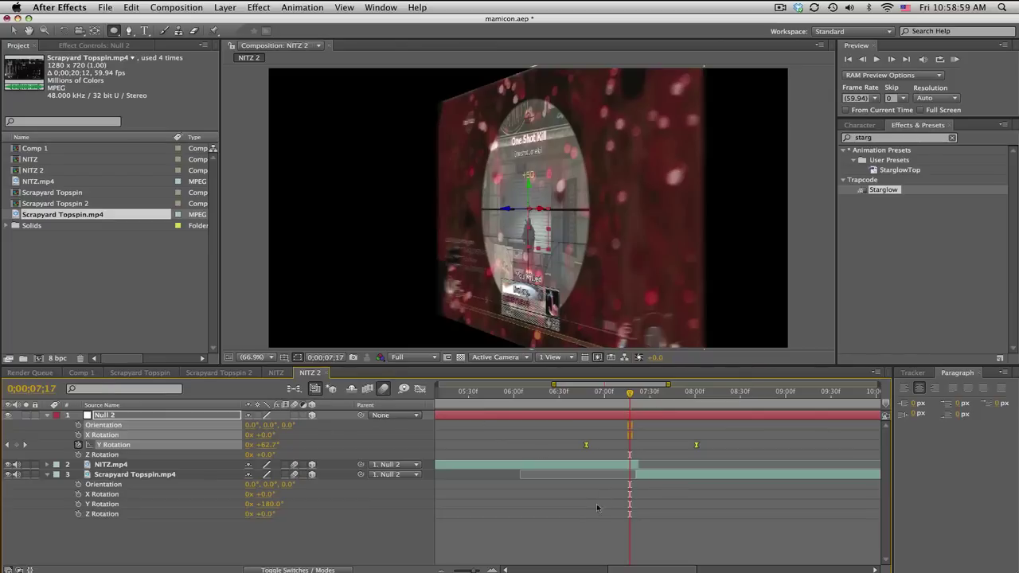
pyautogui.click(612, 449)
pyautogui.moveTo(592, 395); pyautogui.dragTo(676, 394)
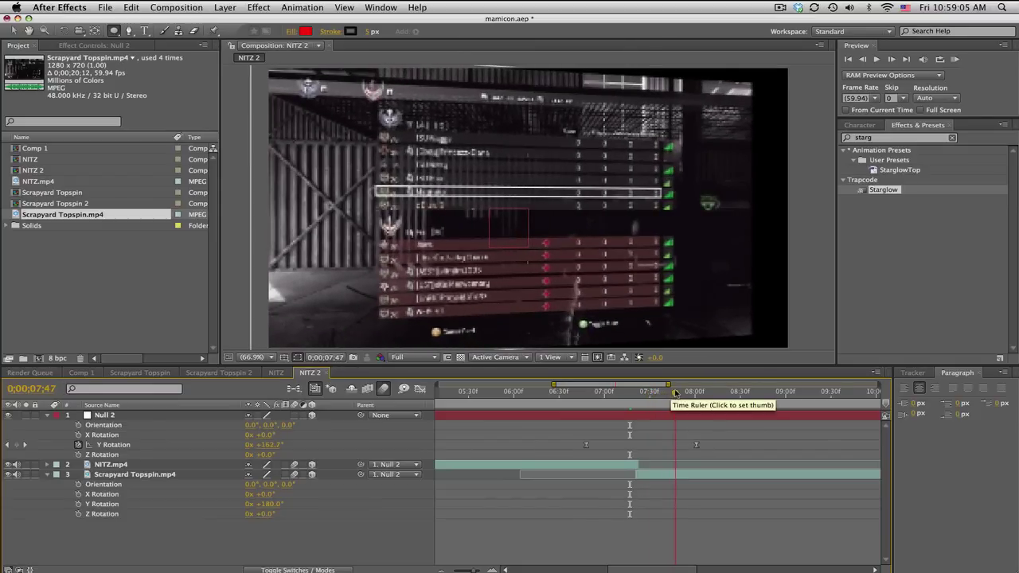
# Step: Delete Null 2's Y Rotation keyframes
pyautogui.click(120, 465)
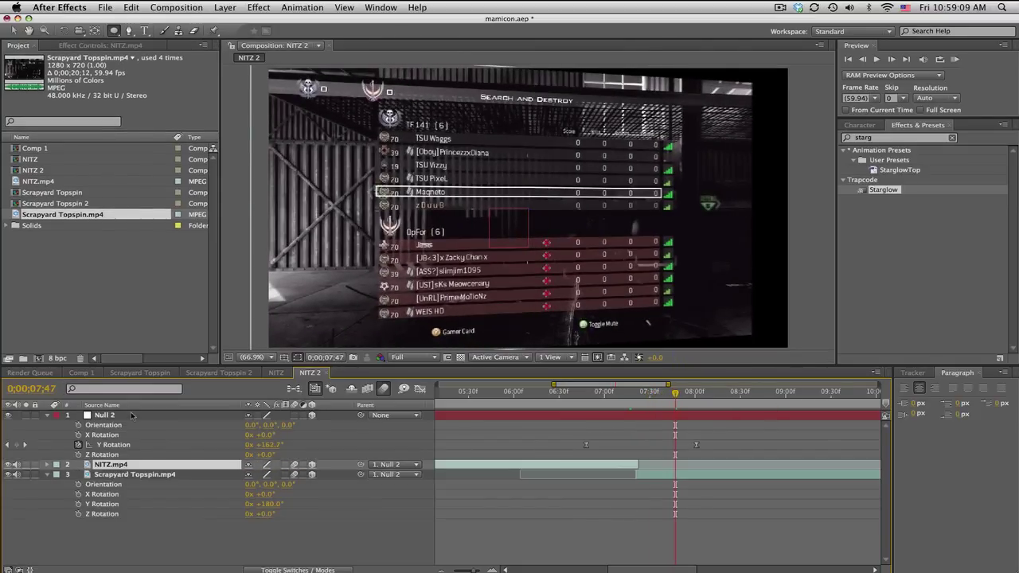
pyautogui.click(595, 393)
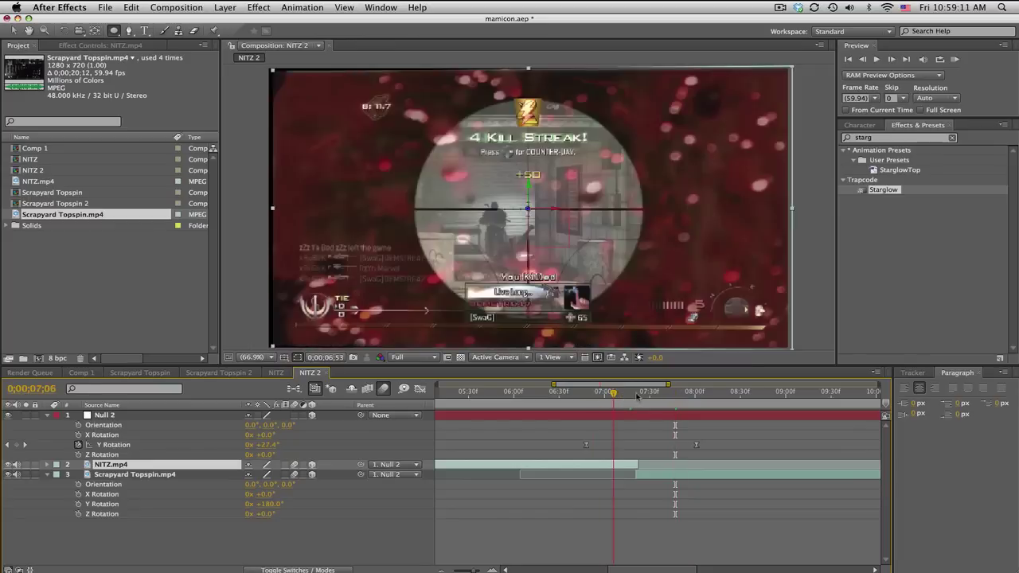
pyautogui.click(645, 393)
pyautogui.click(650, 393)
pyautogui.moveTo(706, 450); pyautogui.dragTo(547, 424)
pyautogui.press('Delete')
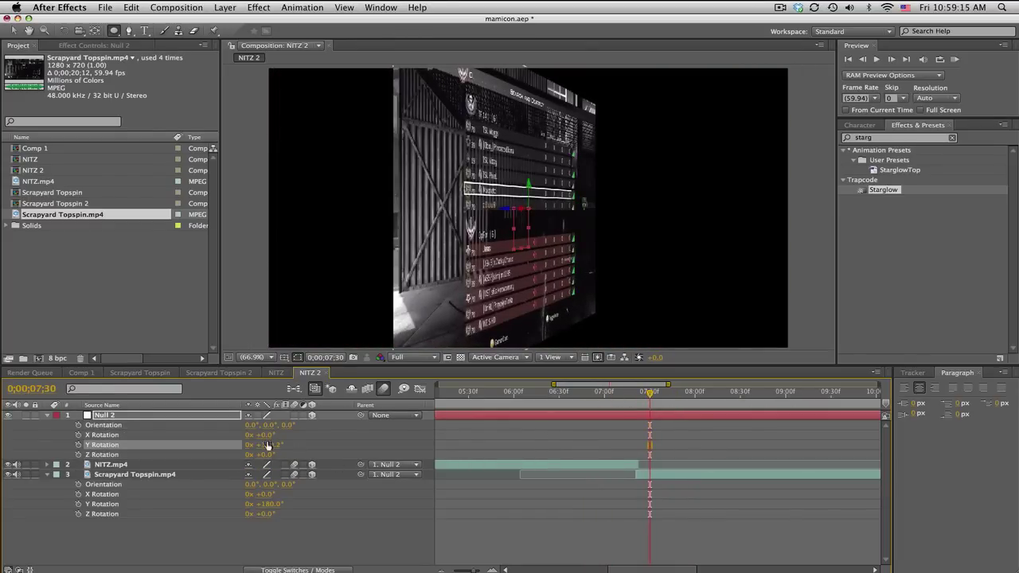
# Step: Reset Null 2's Y Rotation to 0° and set a 0° X Rotation keyframe at 0;00;06;45
pyautogui.click(269, 444)
pyautogui.write('0')
pyautogui.press('Return')
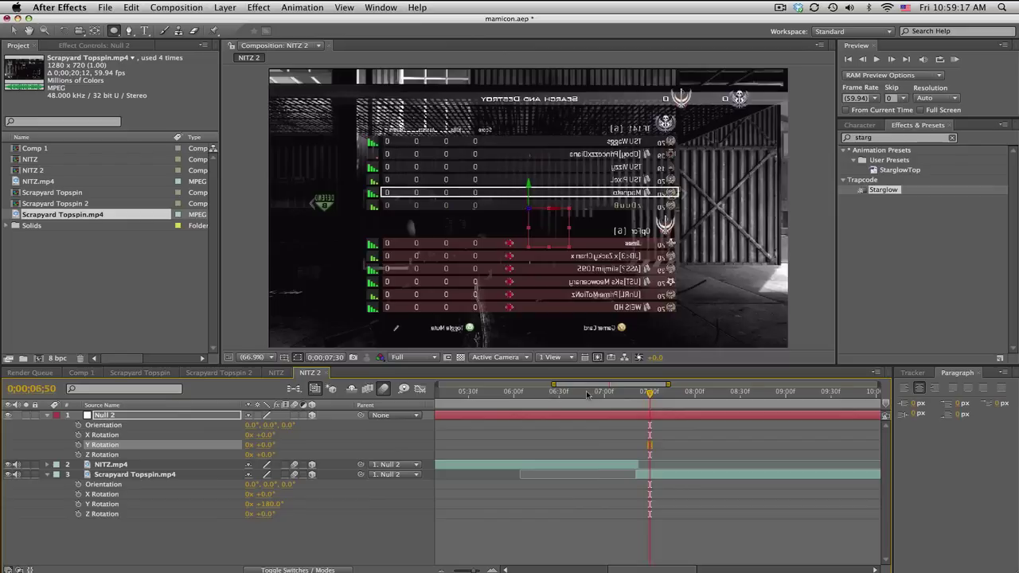
pyautogui.click(582, 392)
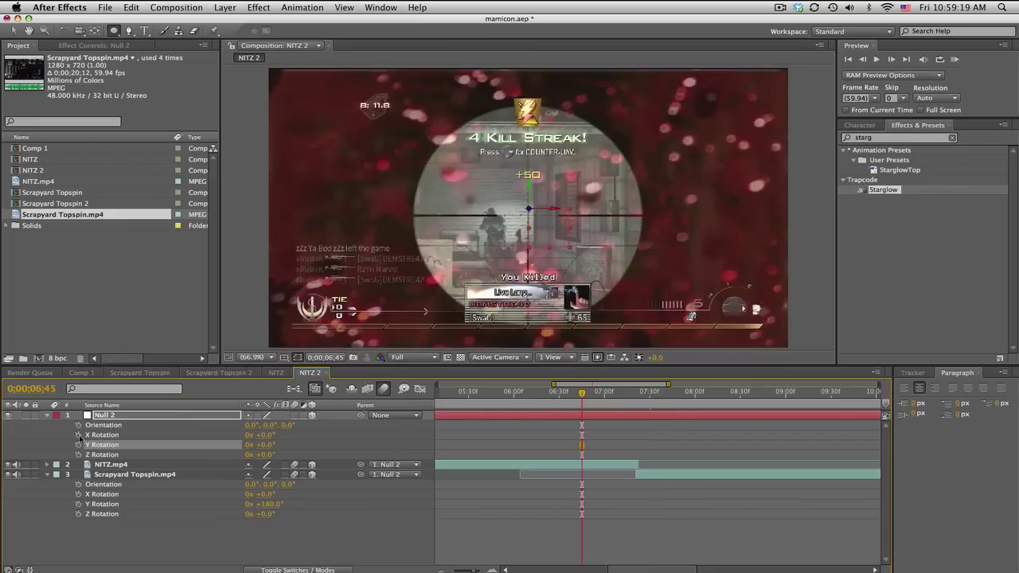
pyautogui.click(79, 435)
# Step: Keyframe Null 2's X Rotation to 180° at 0;00;07;56
pyautogui.click(690, 392)
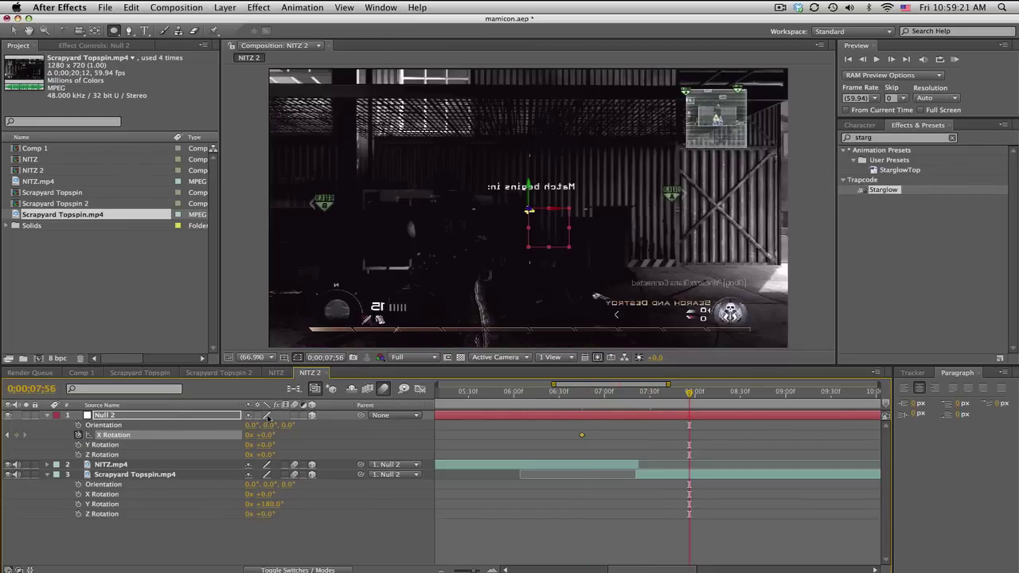
pyautogui.write('180')
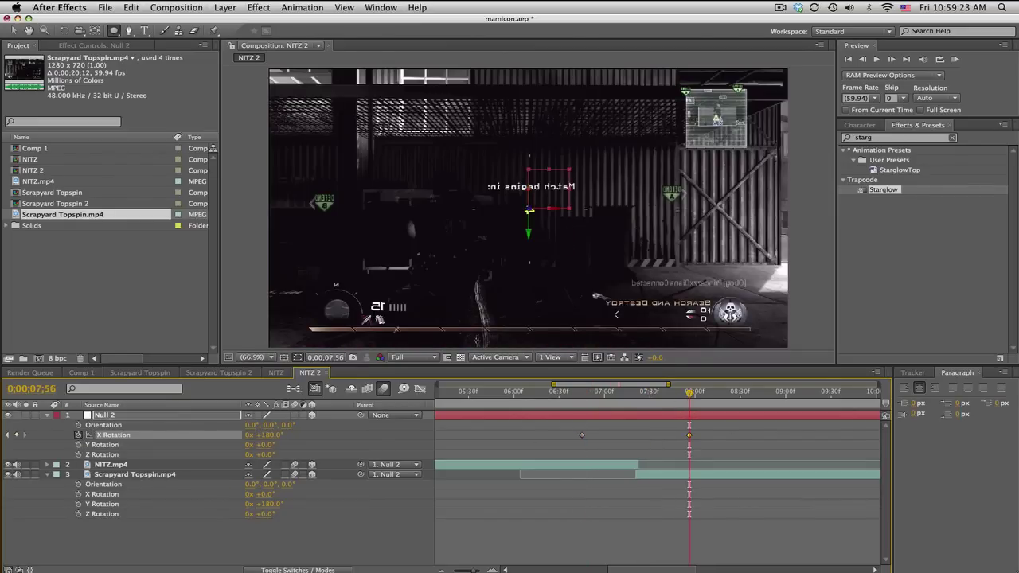
pyautogui.press('Return')
# Step: Adjust Scrapyard Topspin.mp4's rotation so it turns 180° on X rather than Y
pyautogui.click(164, 475)
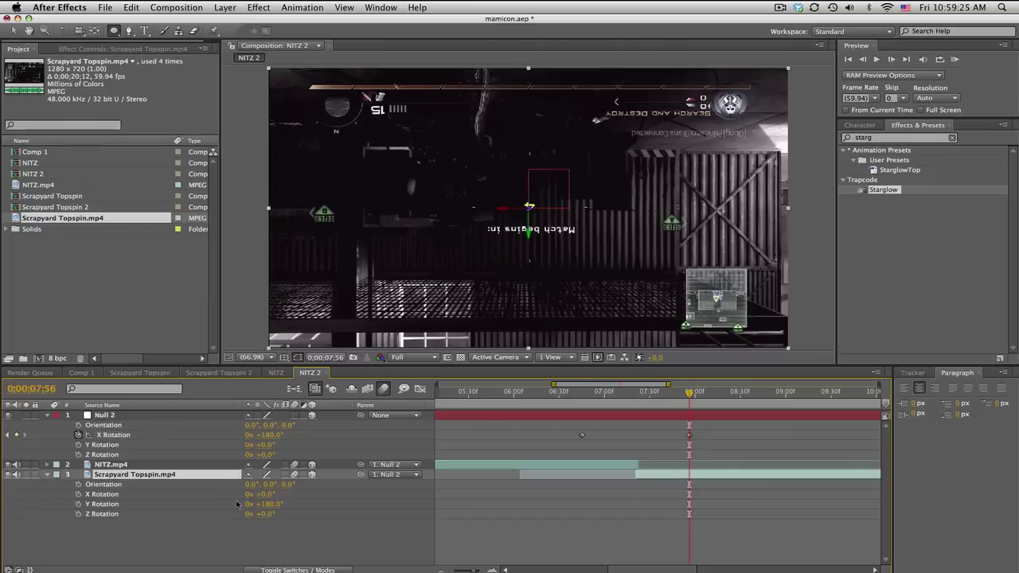
pyautogui.click(269, 504)
pyautogui.write('180')
pyautogui.press('Return')
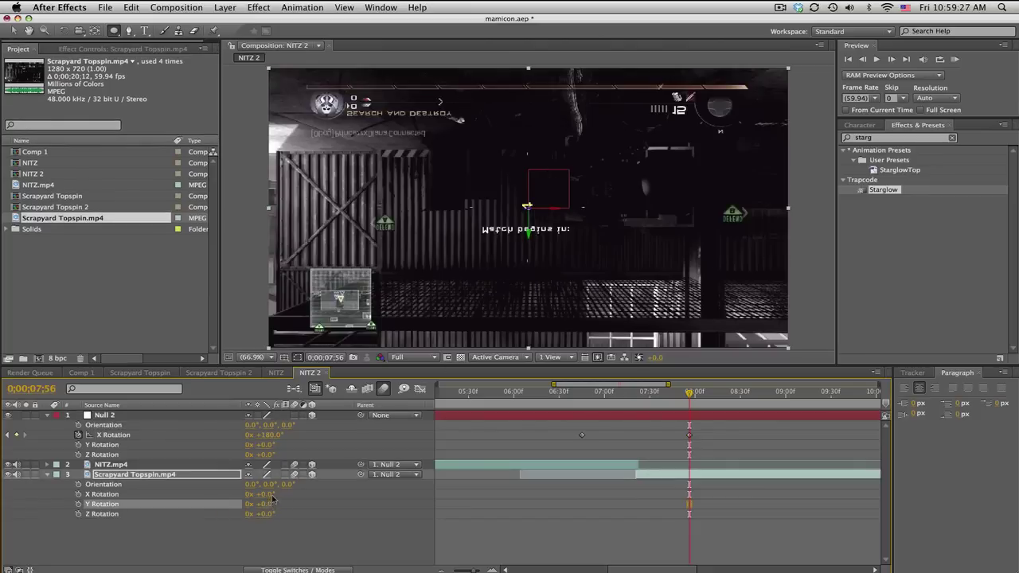
pyautogui.click(269, 495)
pyautogui.write('180')
pyautogui.press('Return')
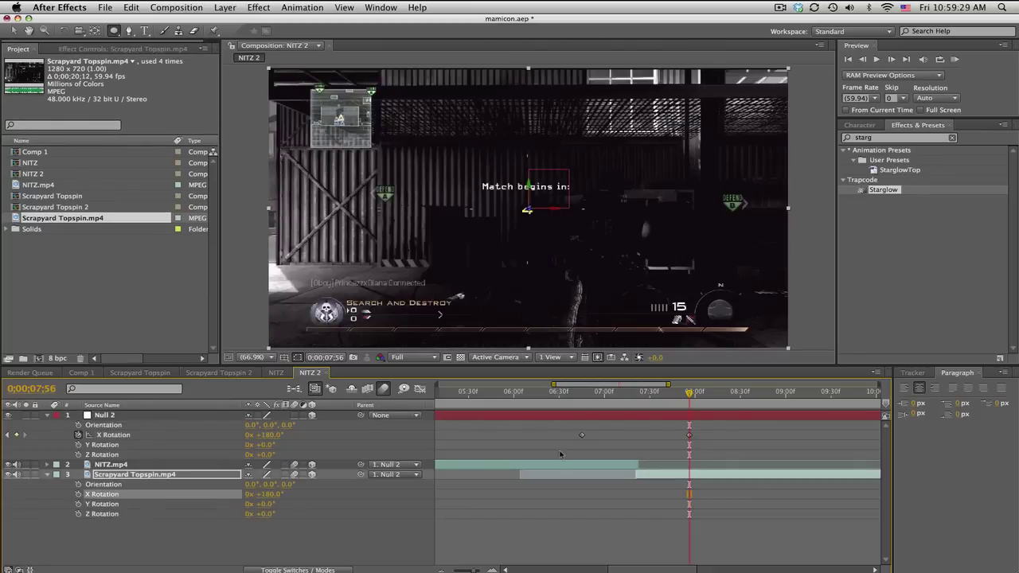
pyautogui.moveTo(517, 391); pyautogui.dragTo(682, 404)
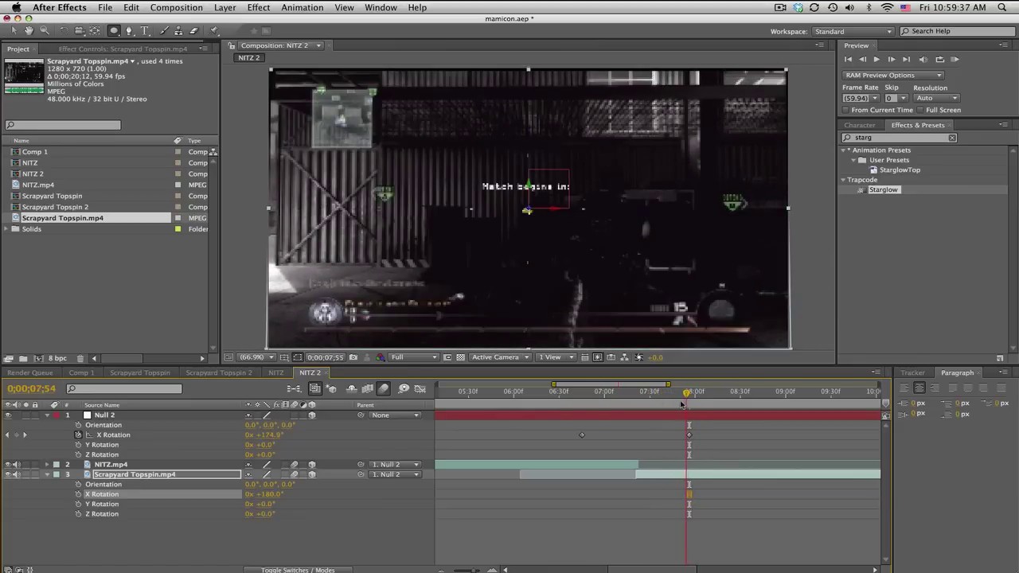
pyautogui.click(603, 465)
pyautogui.click(675, 476)
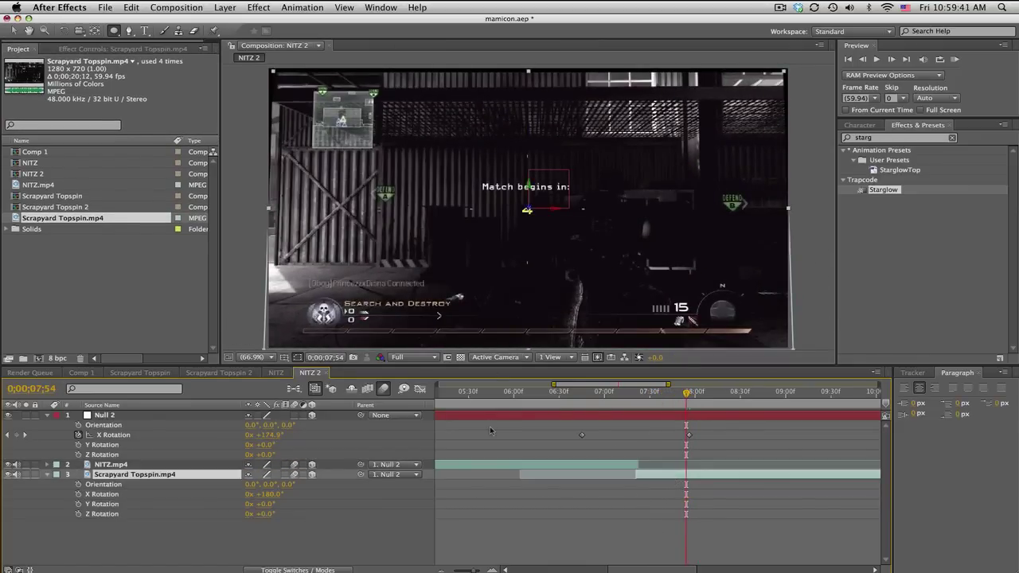
pyautogui.click(593, 393)
pyautogui.click(633, 393)
pyautogui.click(668, 392)
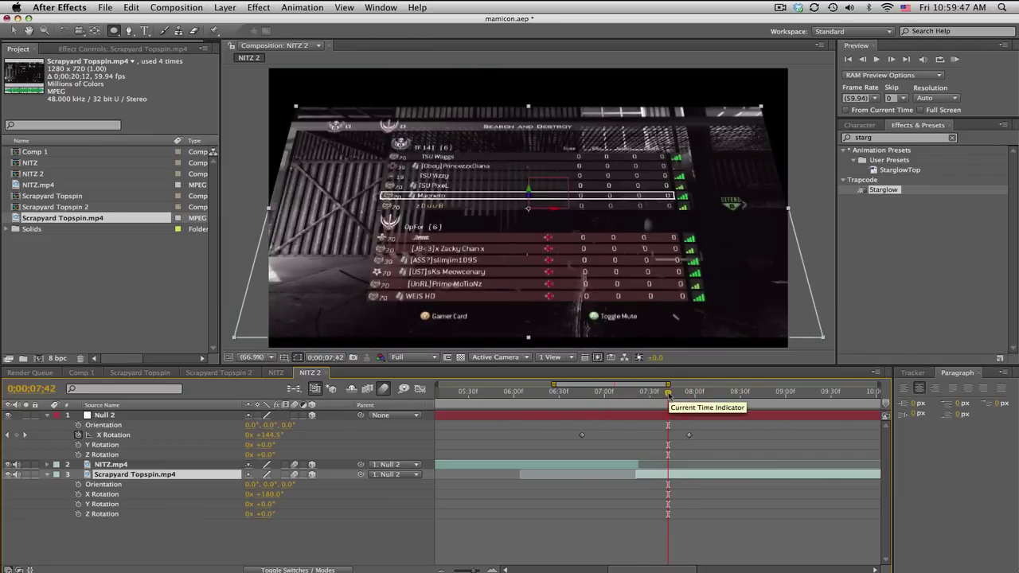
pyautogui.moveTo(669, 393); pyautogui.dragTo(720, 394)
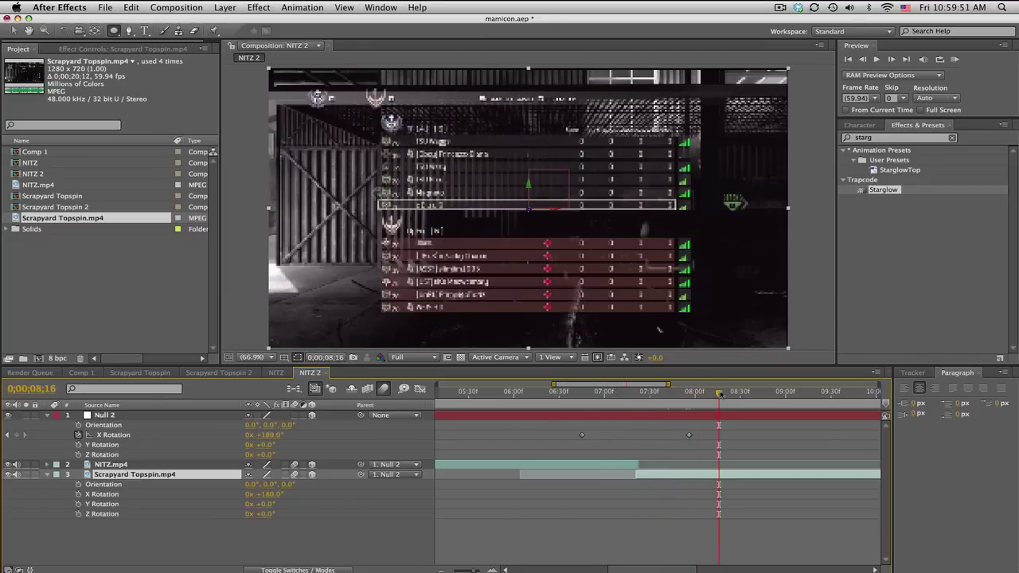